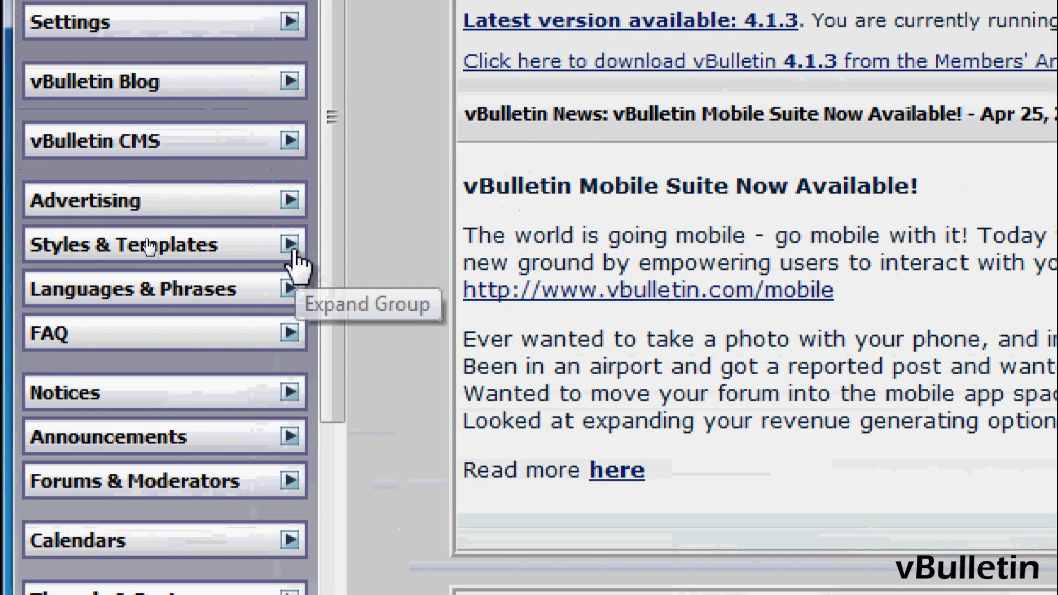
- Import the server style file ./install/vbulletin-mobile-style.xml from the Download / Upload Styles page
left_click(289, 246)
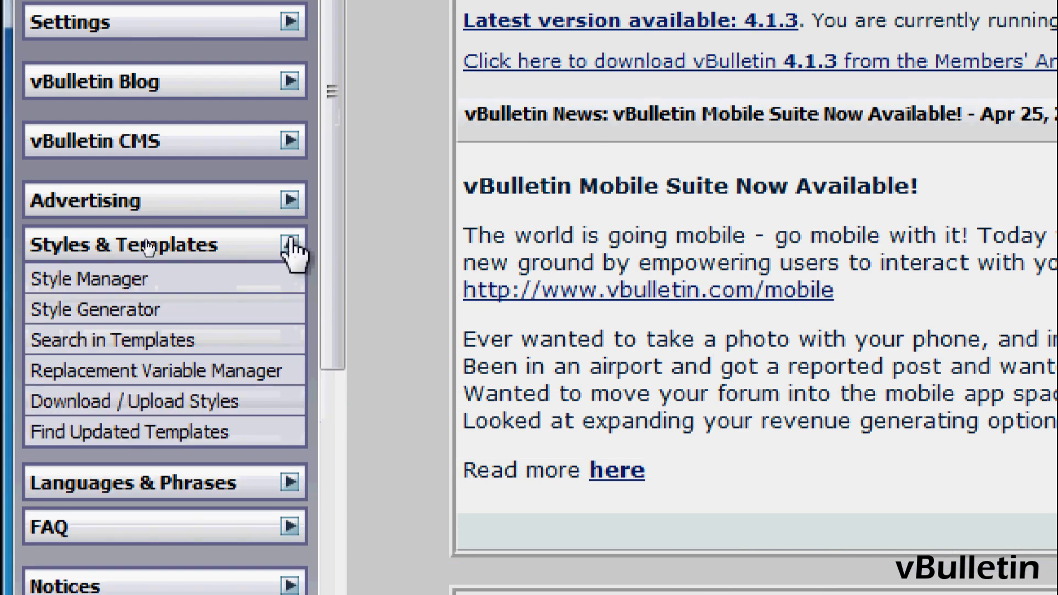
left_click(244, 405)
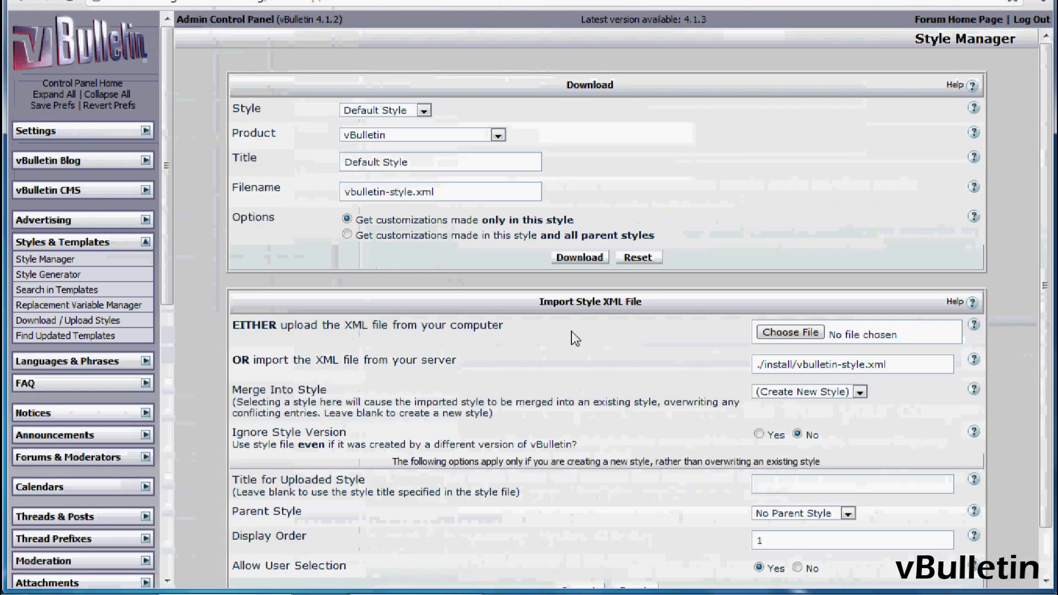
scroll(571, 332, "down", 1)
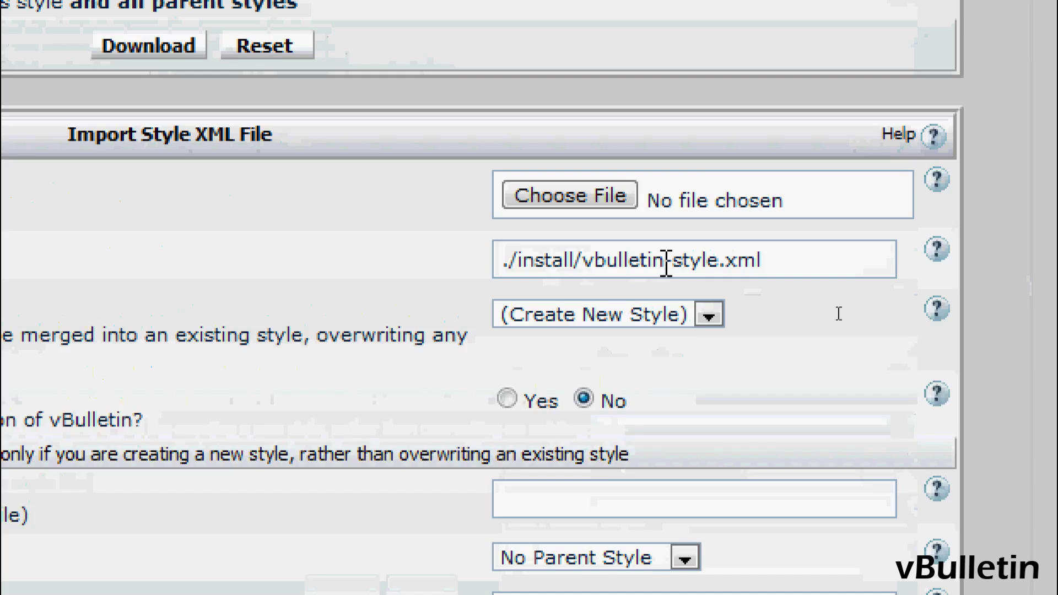
left_click(667, 263)
type("-")
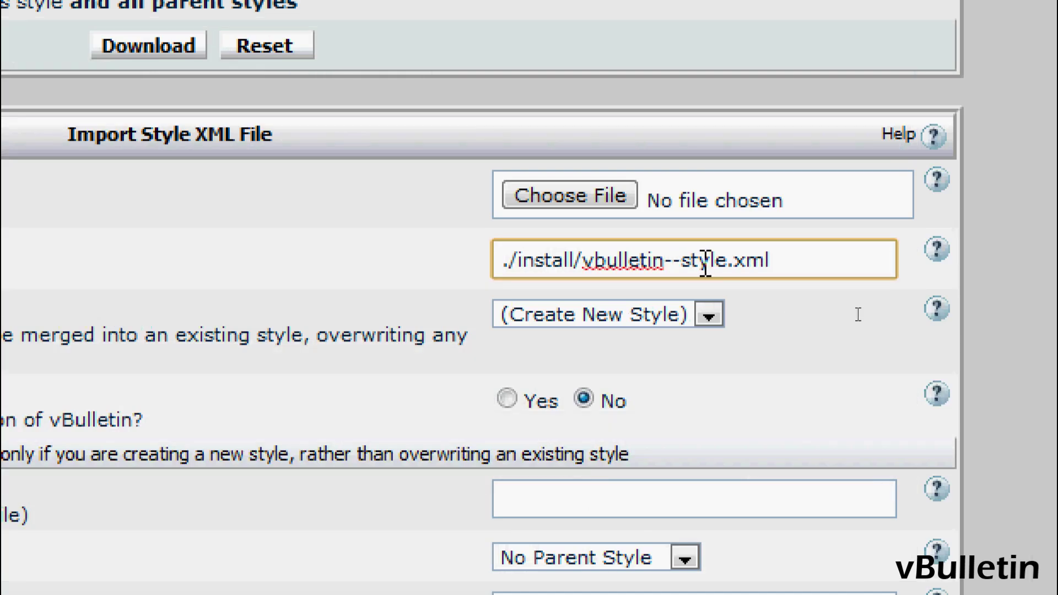
type("mobile")
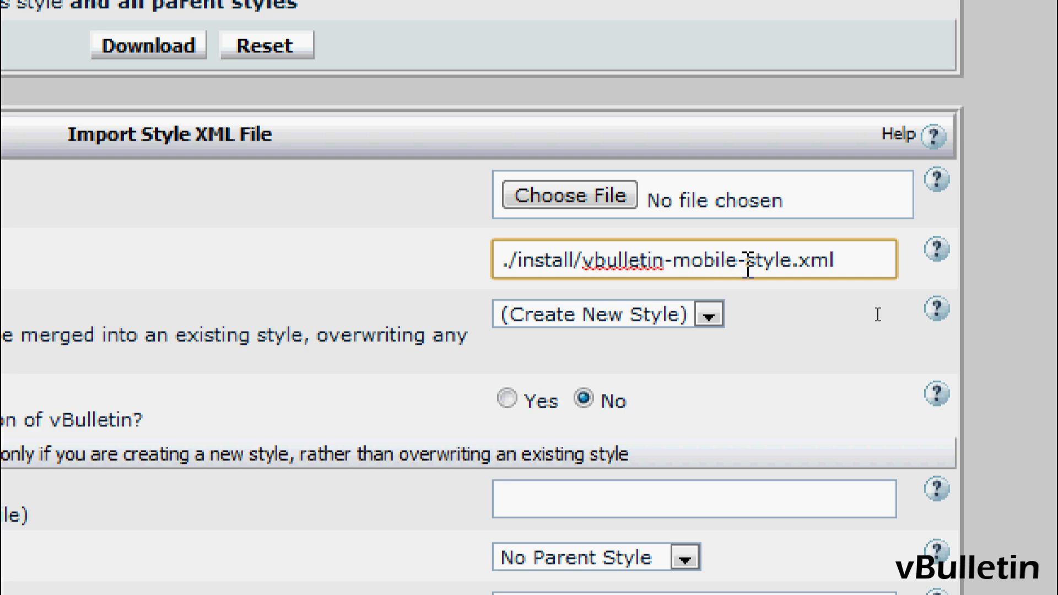
left_click_drag(738, 263, 672, 264)
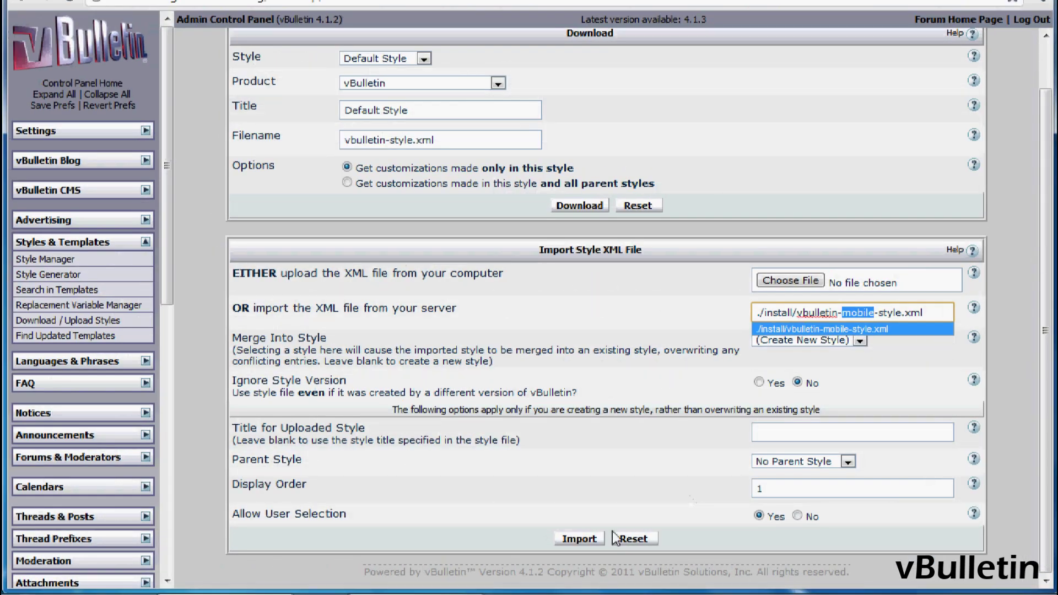
left_click(598, 538)
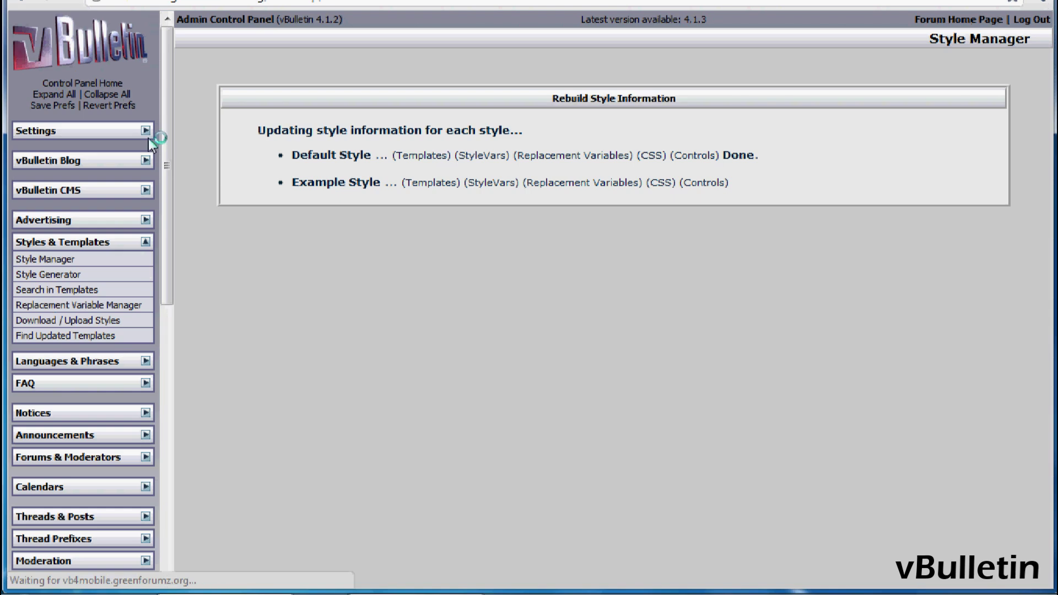
- Expand the Settings menu after Mobile Style is rebuilt with Default and Example
left_click(148, 134)
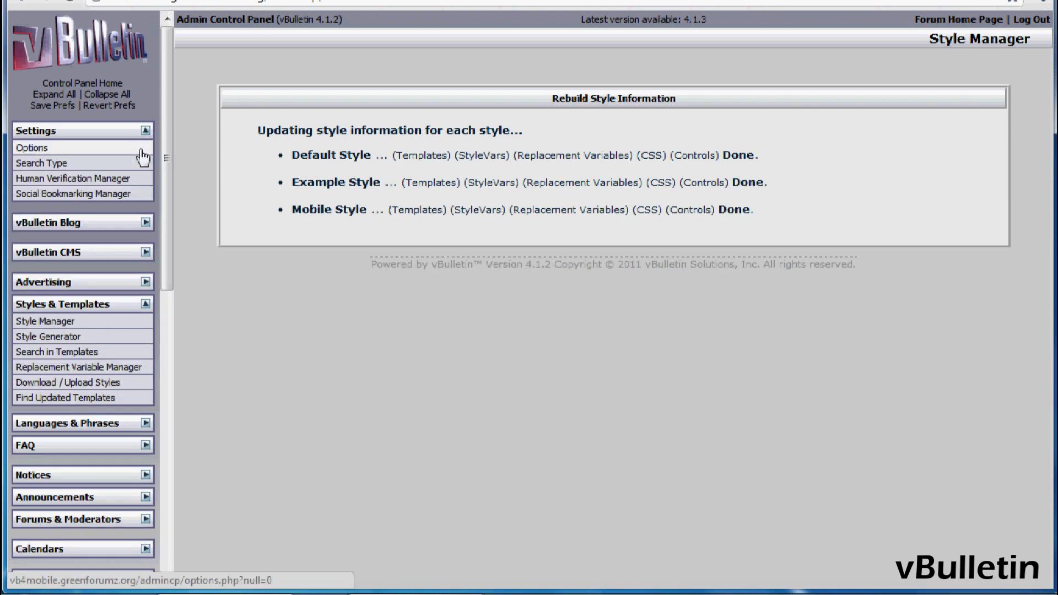
- Go to vBulletin Options and open the Style & Language Settings group
left_click(142, 150)
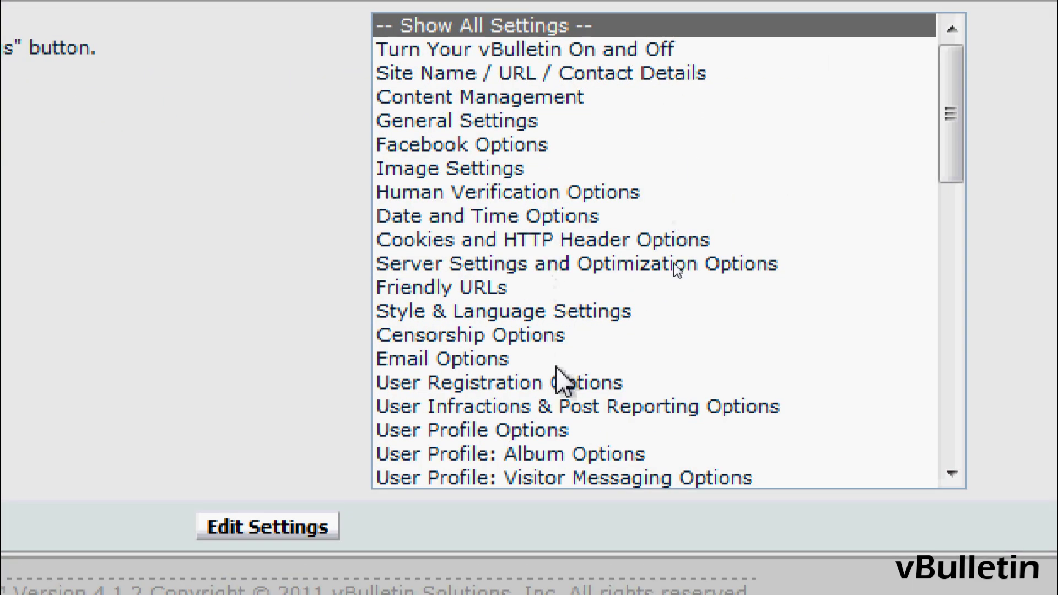
double_click(547, 308)
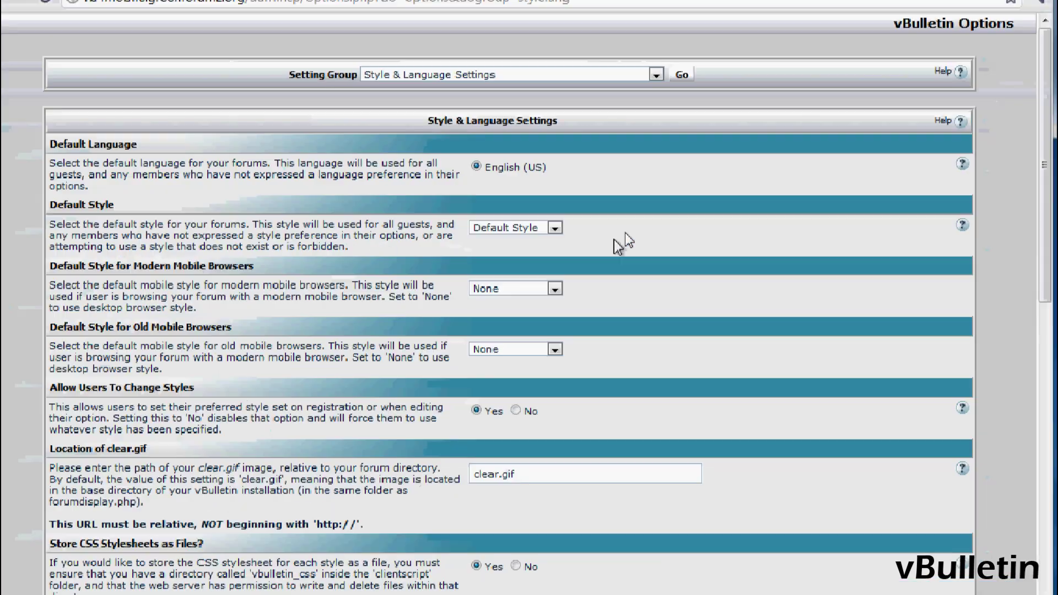
scroll(464, 264, "down", 2)
scroll(459, 257, "down", 3)
scroll(459, 257, "down", 2)
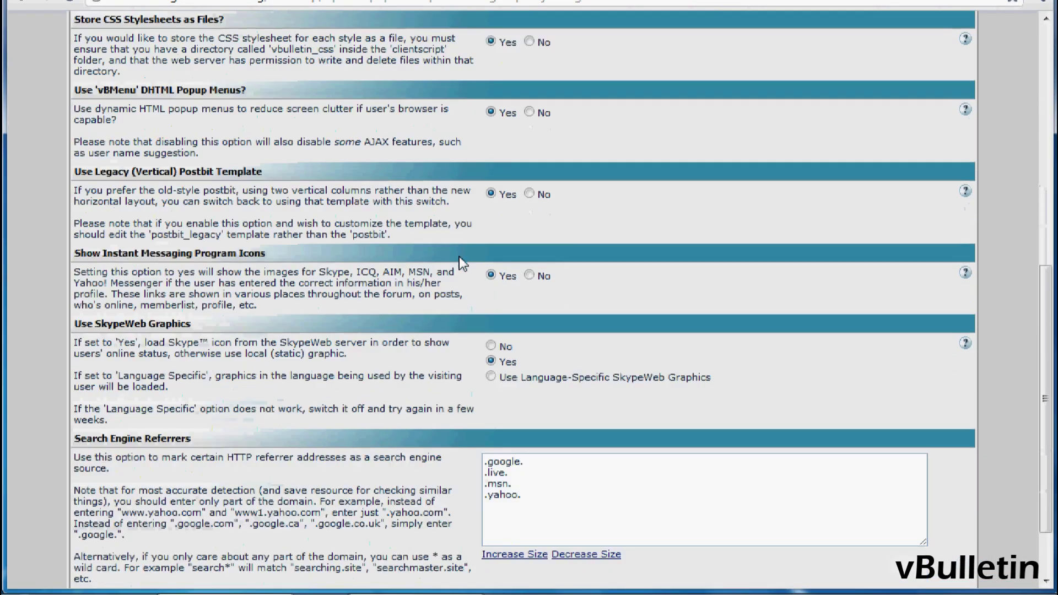
scroll(459, 256, "down", 1)
scroll(457, 258, "up", 4)
scroll(456, 259, "up", 1)
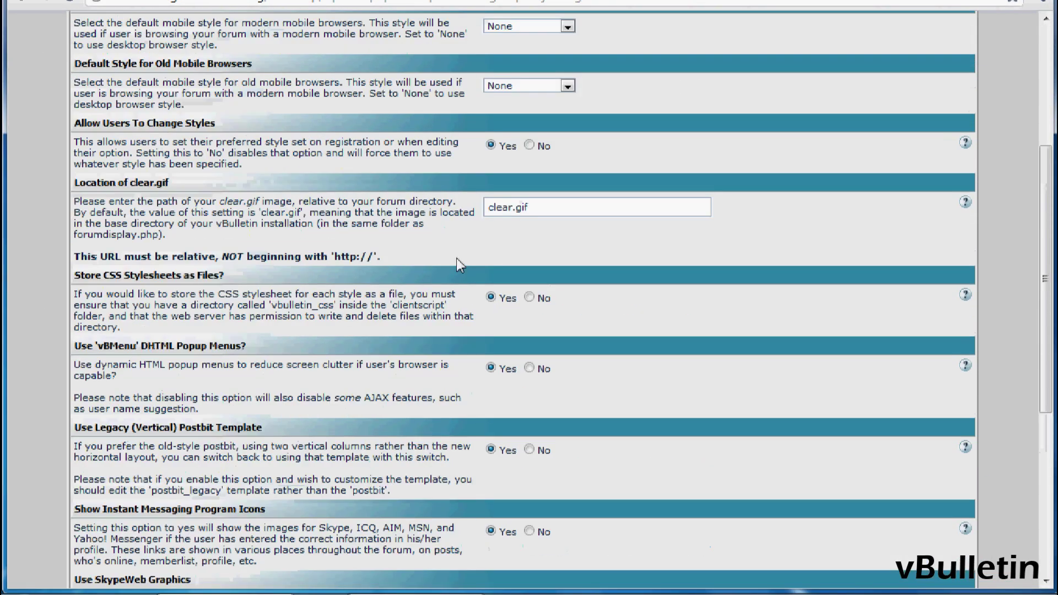
scroll(456, 258, "up", 1)
scroll(456, 259, "up", 2)
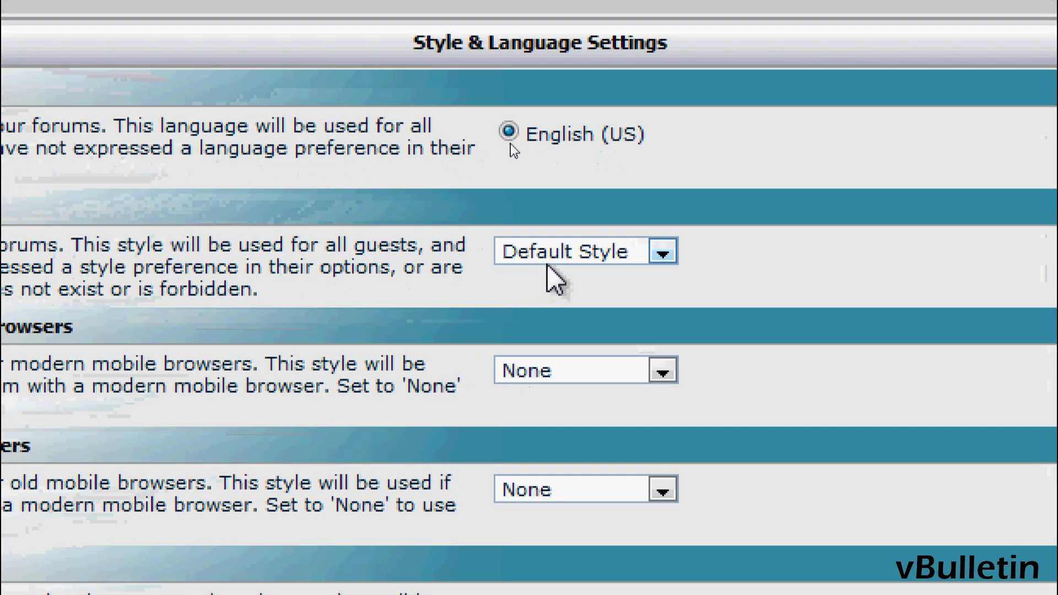
- Set both Modern and Old Mobile Browsers default style dropdowns to Mobile Style
left_click(552, 278)
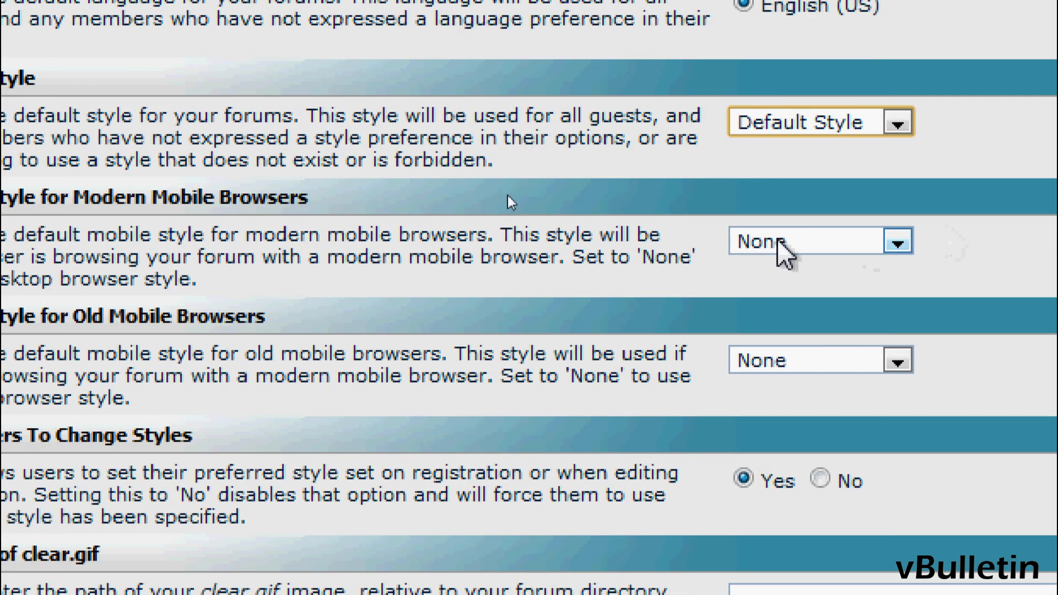
left_click(926, 242)
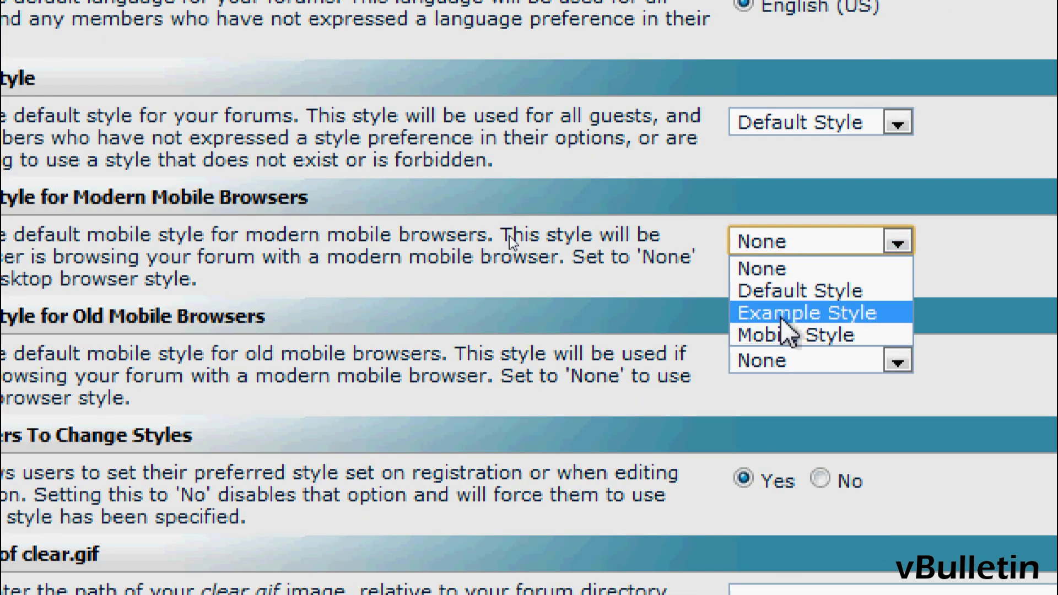
left_click(788, 335)
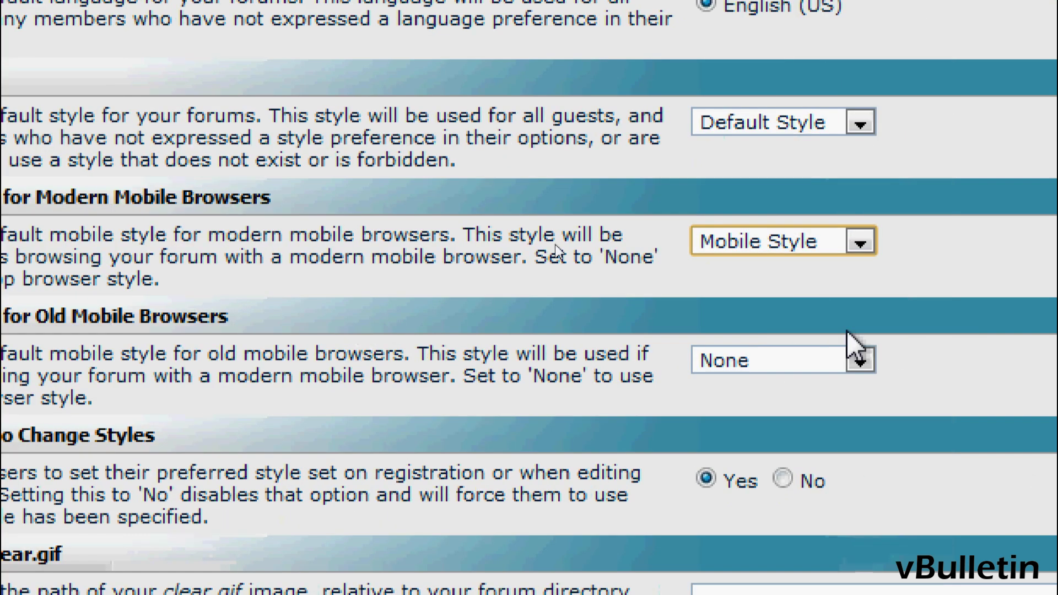
left_click(854, 352)
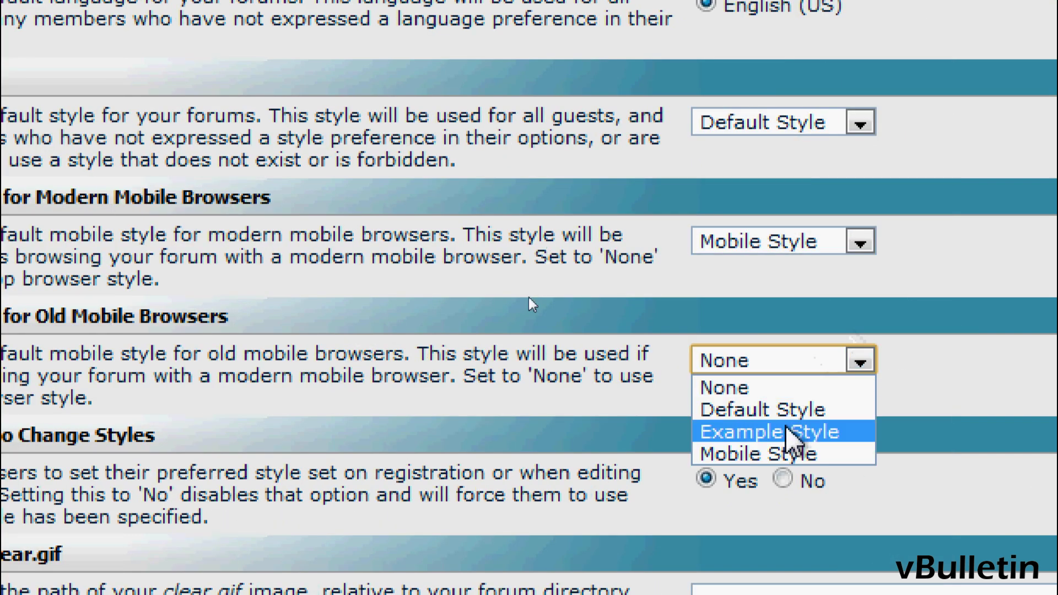
left_click(789, 452)
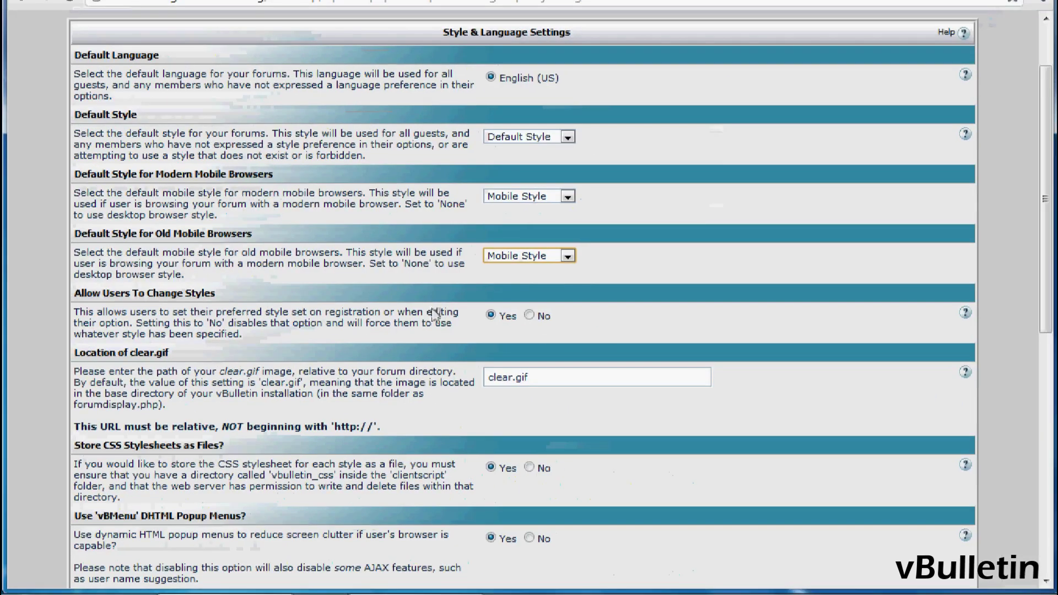
scroll(435, 322, "down", 3)
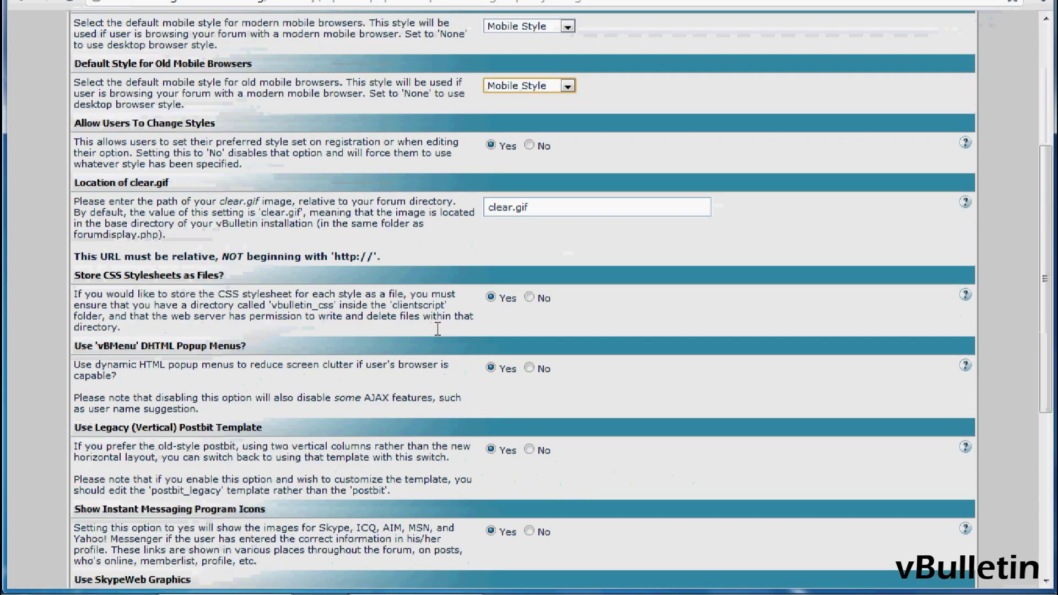
scroll(510, 207, "up", 1)
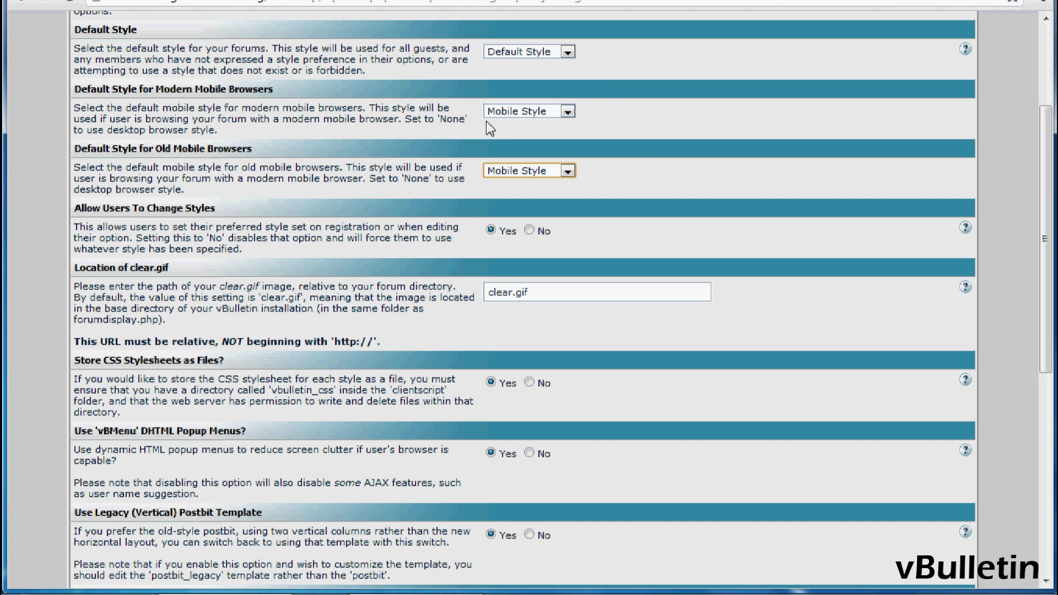
scroll(489, 128, "down", 1)
scroll(485, 141, "down", 2)
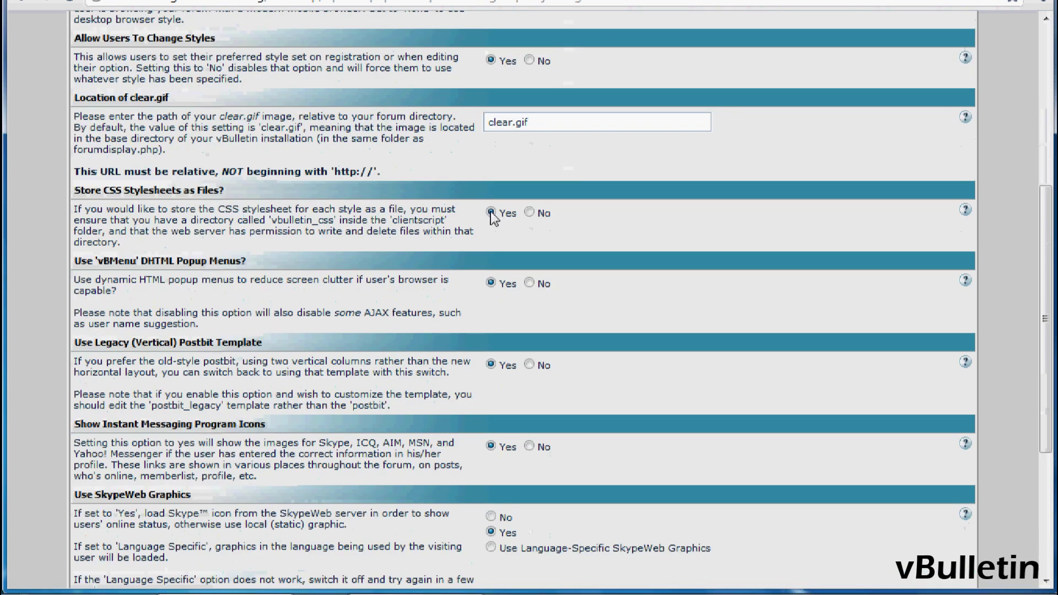
scroll(495, 213, "down", 4)
- Save the Style & Language Settings with the new mobile style defaults
left_click(495, 539)
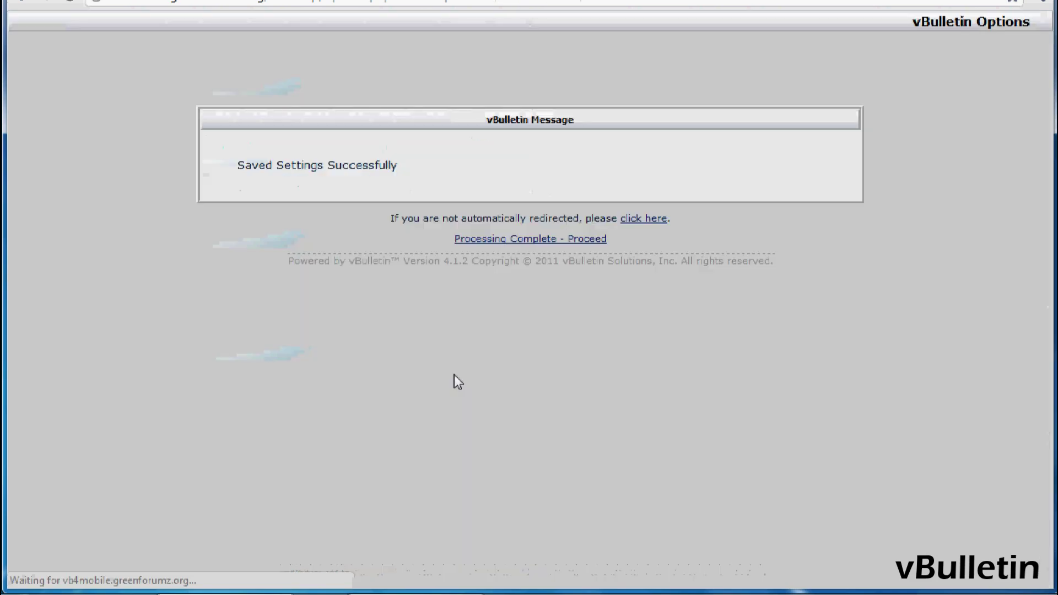